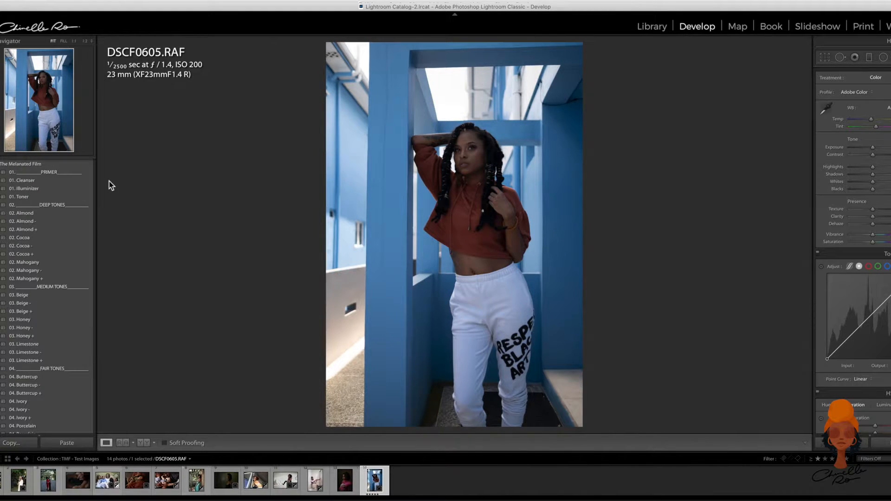
# - Apply the Cleanser, Toner and Fresh Vibes presets from The Melanated Film set to DSCF0605.RAF
pyautogui.click(55, 183)
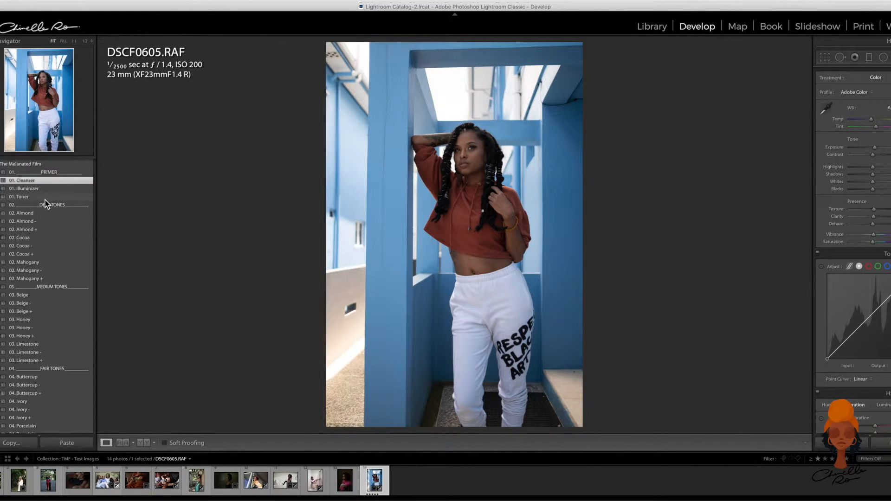
pyautogui.click(45, 198)
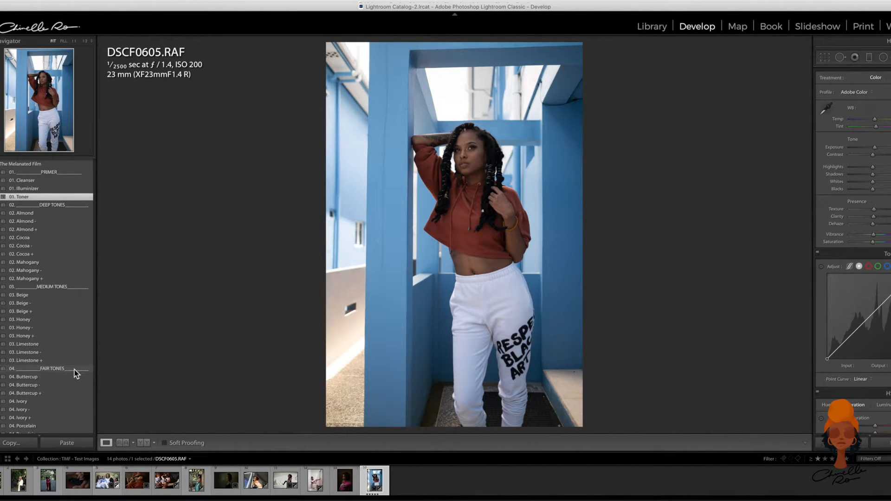
pyautogui.scroll(-5, 77, 372)
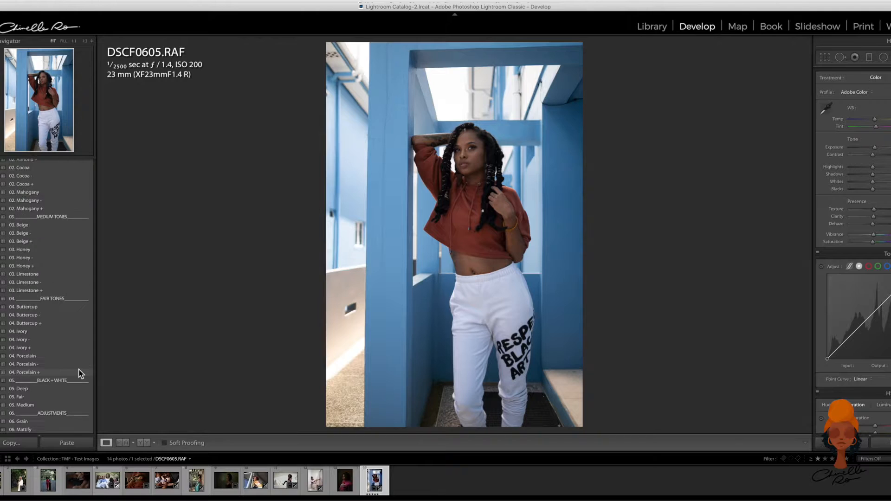
pyautogui.scroll(-3, 68, 372)
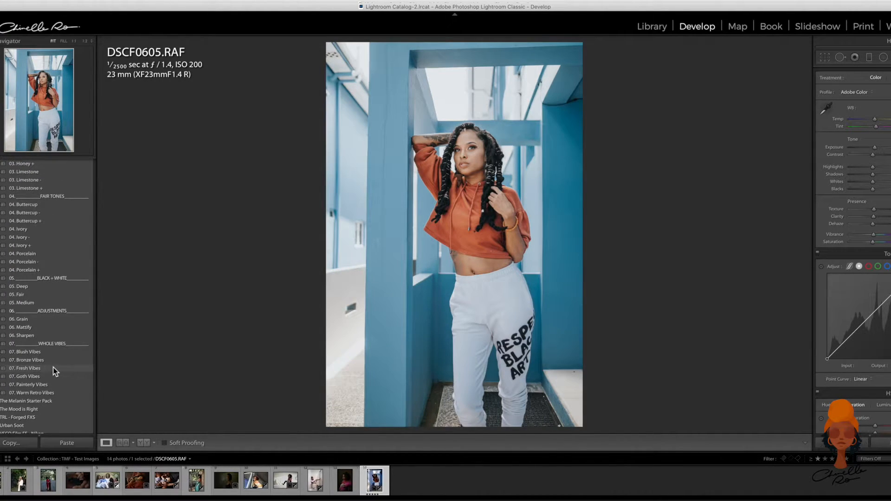
pyautogui.click(51, 366)
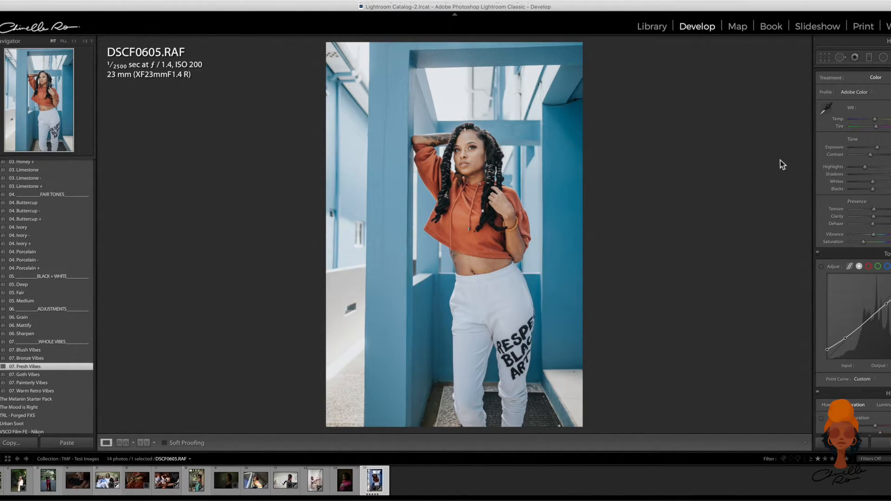
# - Lower the exposure slightly, warm the temperature a little, and compare the portrait before and after side by side
pyautogui.moveTo(876, 147); pyautogui.dragTo(876, 147)
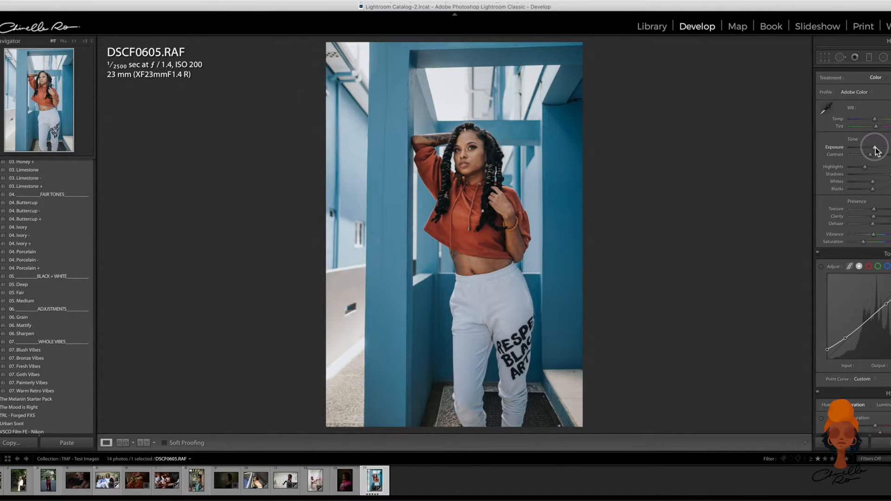
pyautogui.moveTo(875, 148); pyautogui.dragTo(877, 121)
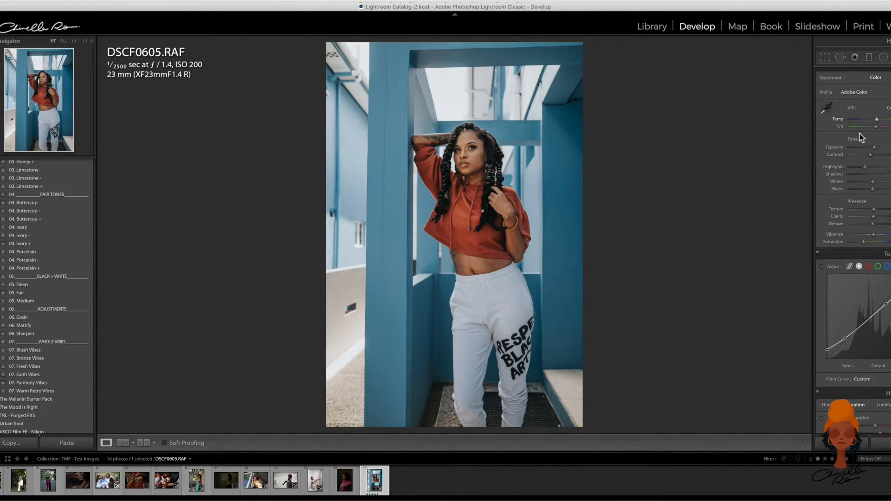
pyautogui.click(143, 443)
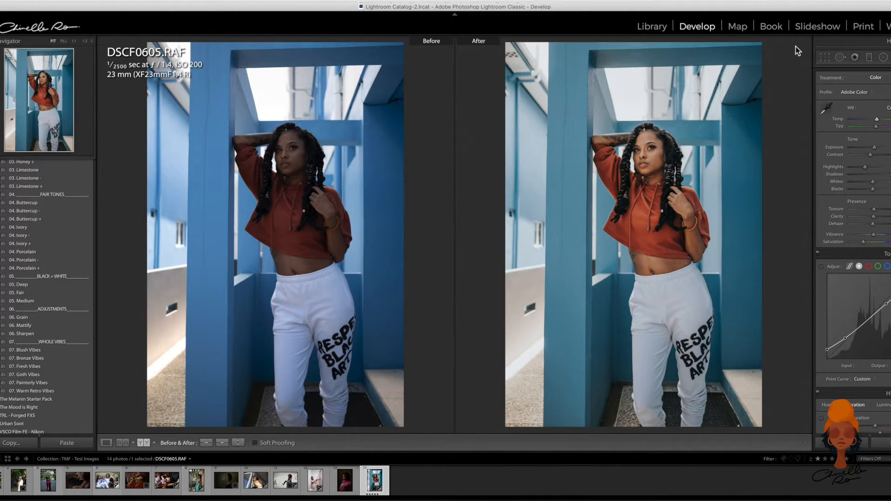
# - Return to the library grid and open DSCF4064.RAF, the mother holding a baby in the stream, for developing
pyautogui.press('g')
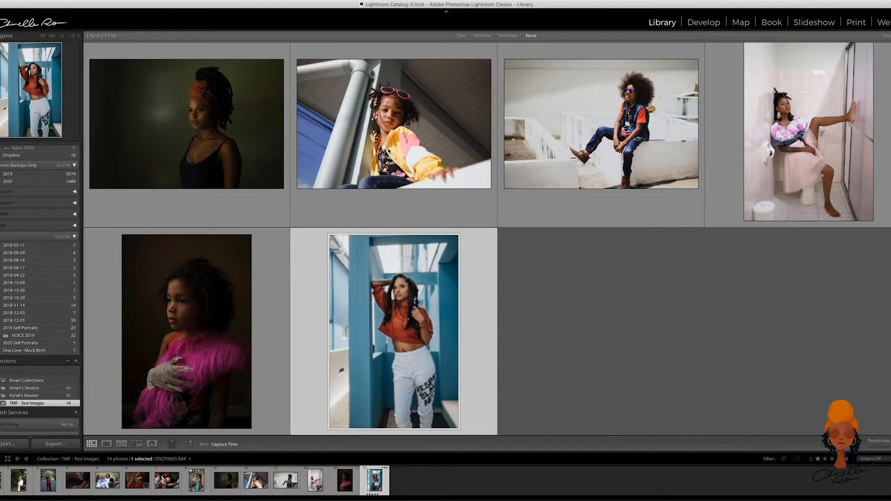
pyautogui.scroll(5, 581, 148)
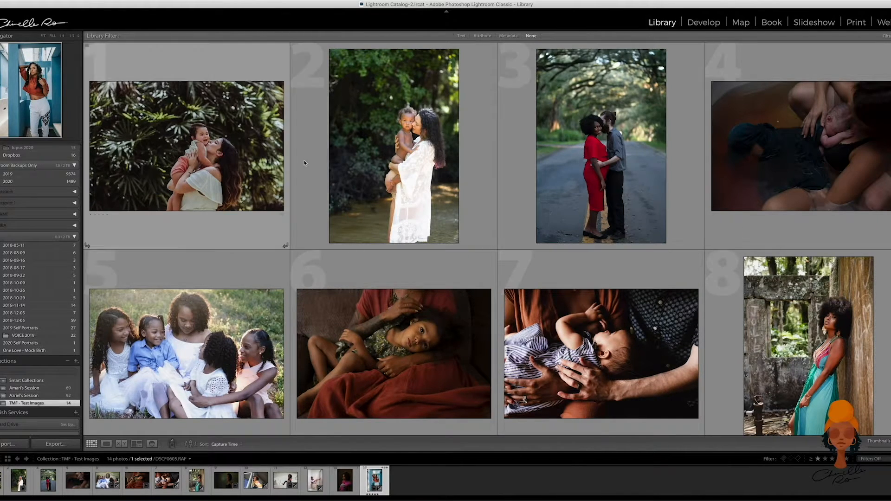
pyautogui.click(395, 148)
pyautogui.click(703, 24)
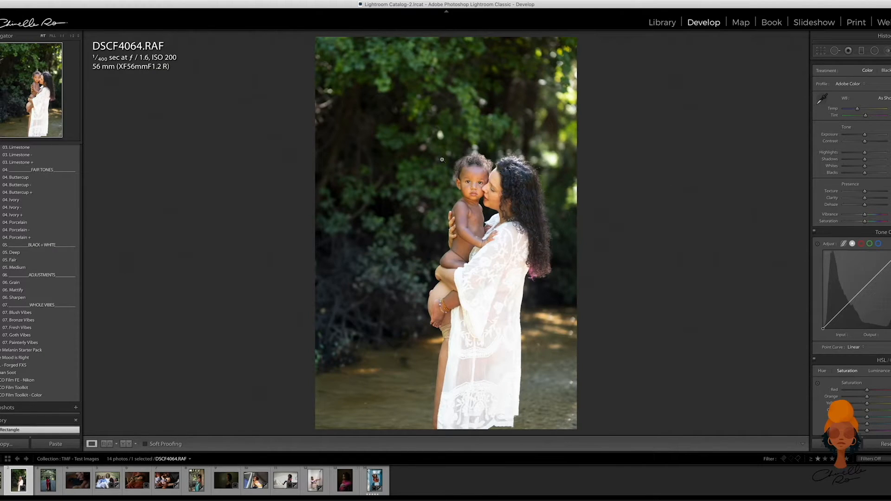
# - Apply the Cleanser and Toner primer presets to the mother-and-baby stream photo
pyautogui.scroll(1, 25, 203)
pyautogui.scroll(5, 24, 200)
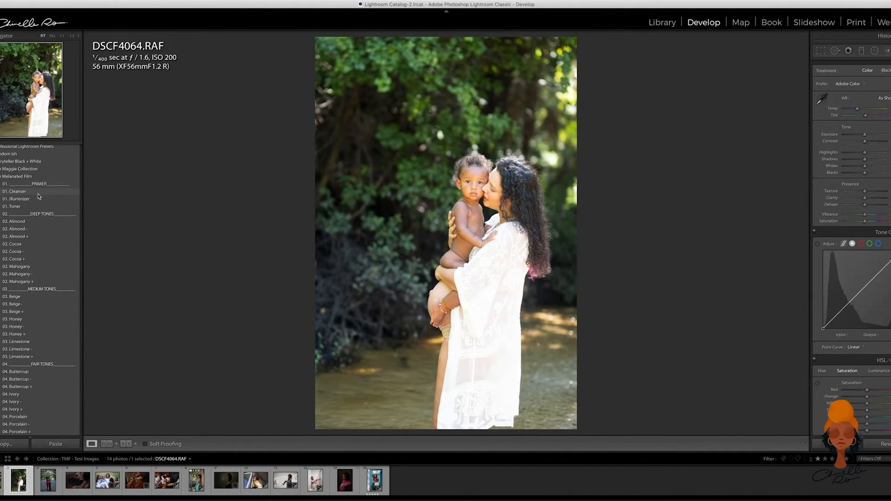
pyautogui.click(38, 193)
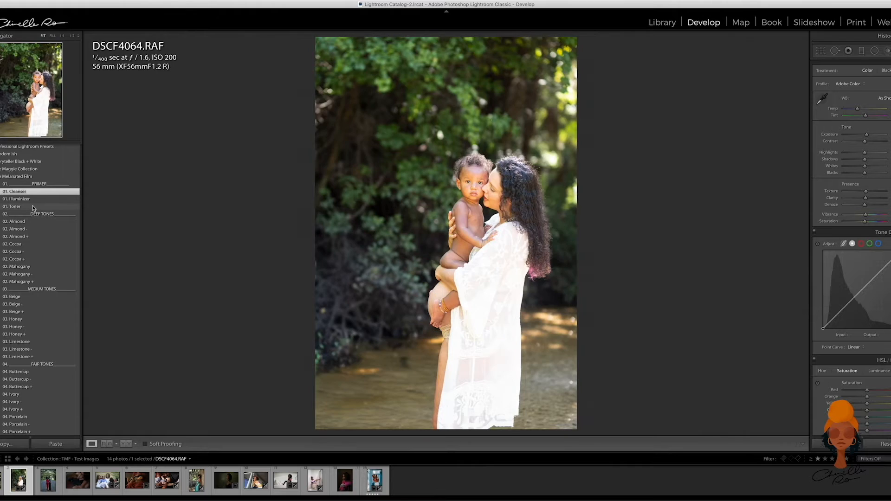
pyautogui.click(33, 207)
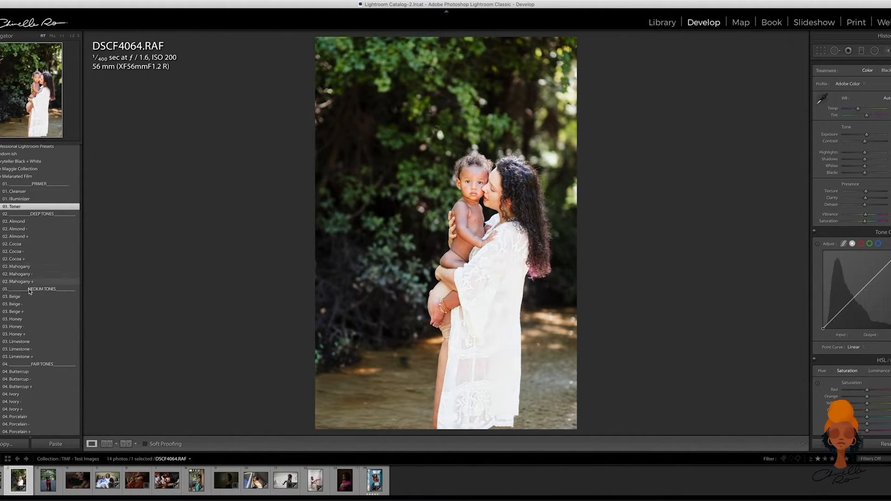
# - Apply the Cocoa deep-tone preset to the stream photo and lower its exposure slightly
pyautogui.scroll(-2, 31, 324)
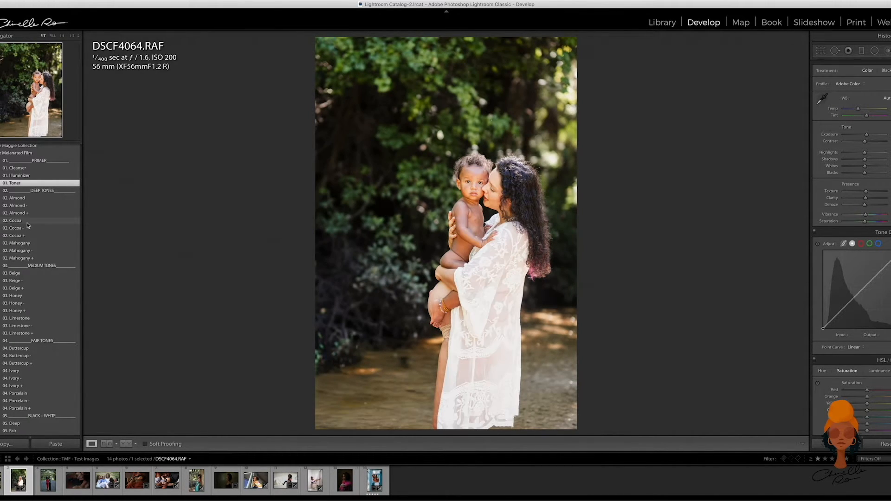
pyautogui.scroll(-1, 31, 302)
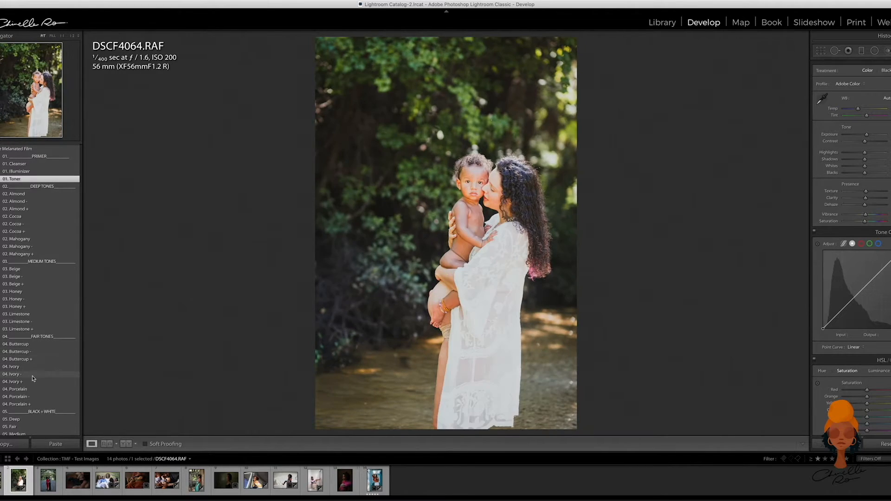
pyautogui.click(28, 217)
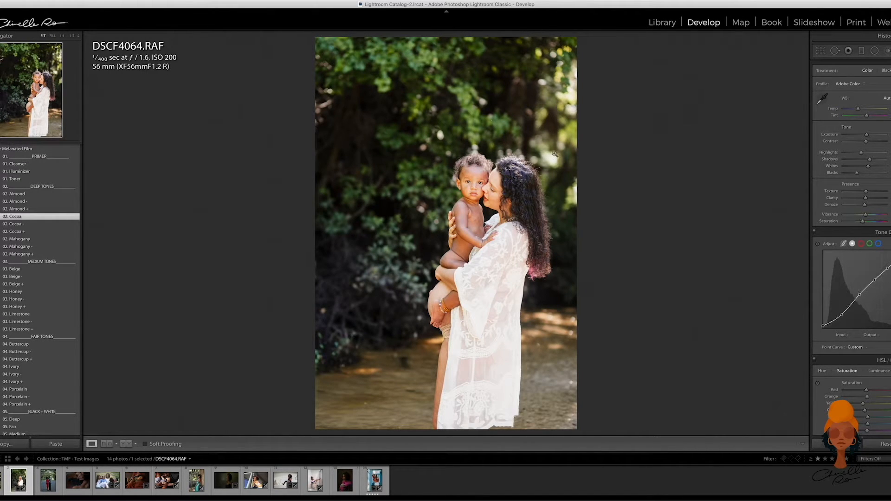
pyautogui.moveTo(867, 137); pyautogui.dragTo(866, 137)
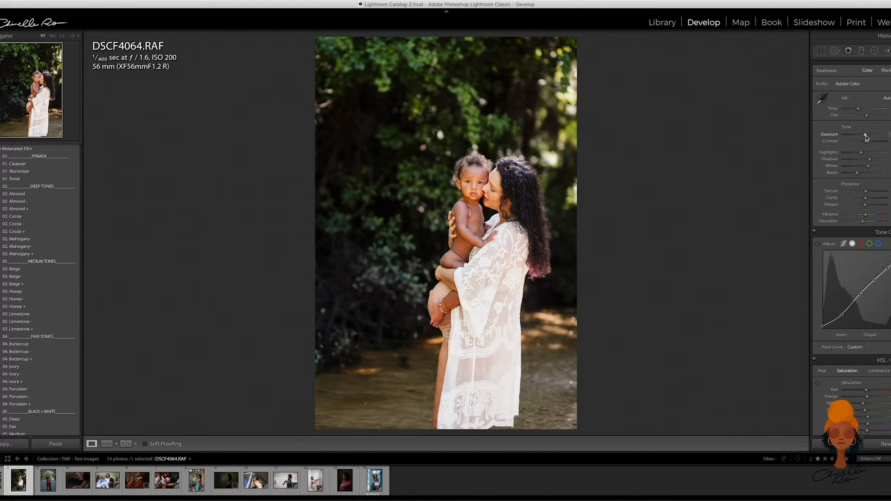
pyautogui.moveTo(866, 134); pyautogui.dragTo(865, 134)
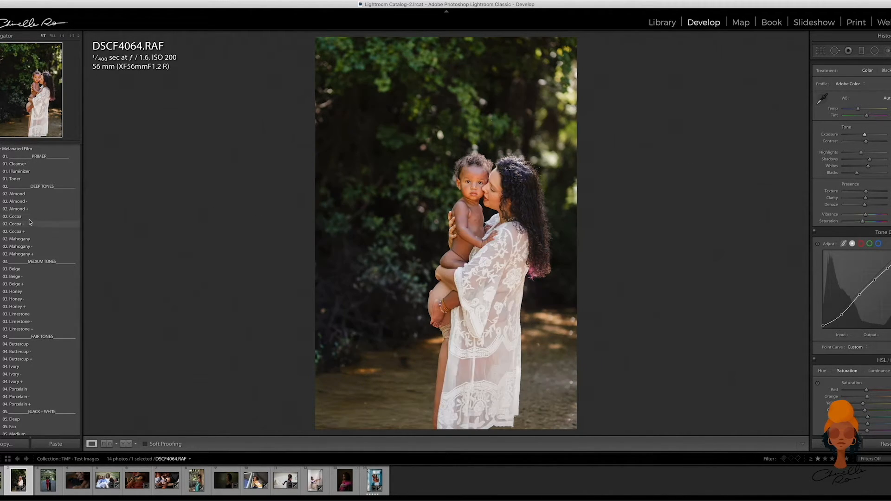
# - Add the Mattify adjustment preset to the stream photo and compare it before and after side by side
pyautogui.scroll(-5, 32, 279)
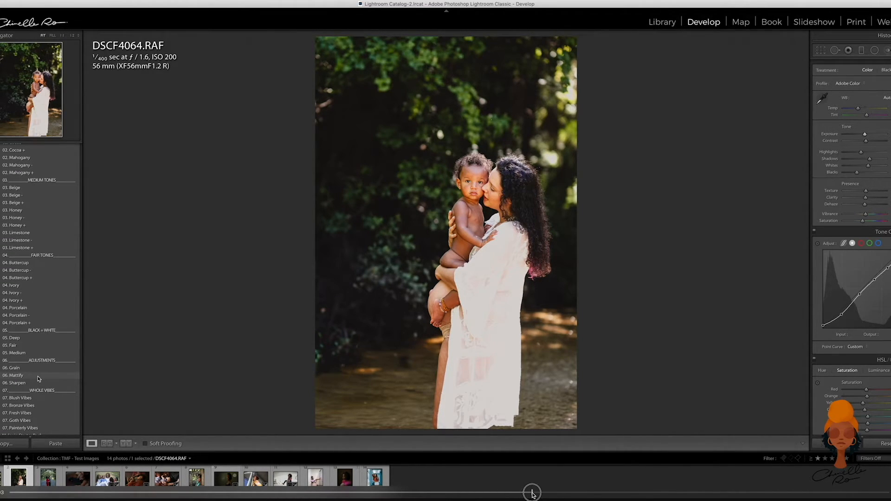
pyautogui.click(37, 377)
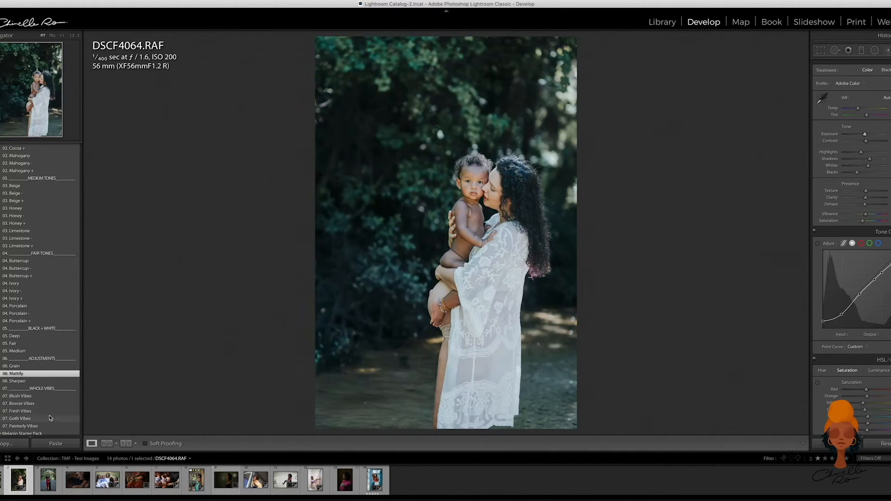
pyautogui.click(125, 444)
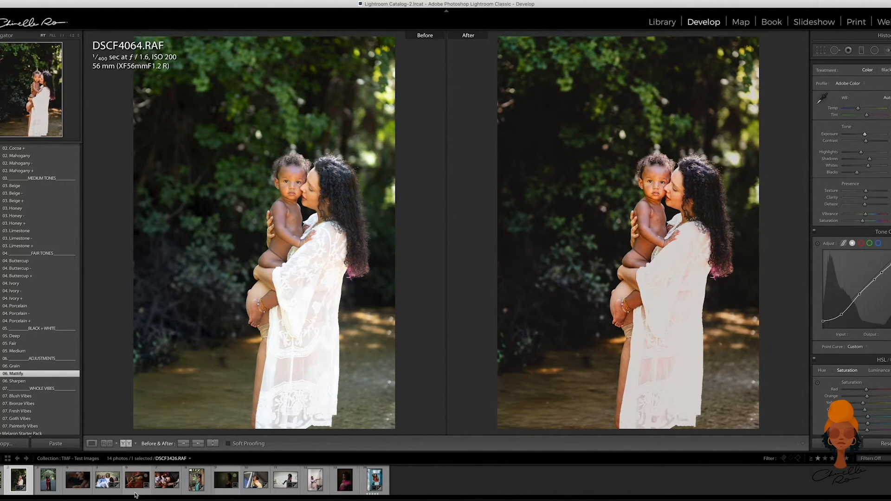
# - Open DSCF3813.RAF, the sleeping baby in striped clothes, and apply the Cleanser and Honey + presets
pyautogui.click(167, 491)
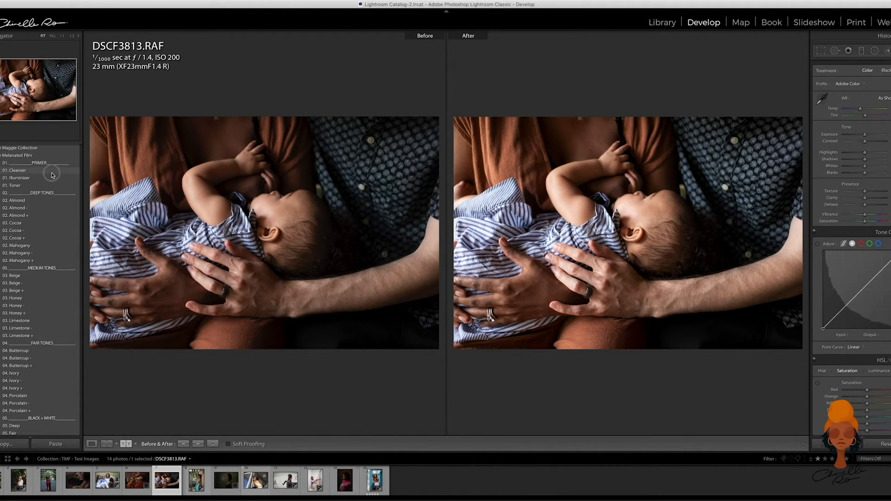
pyautogui.click(52, 171)
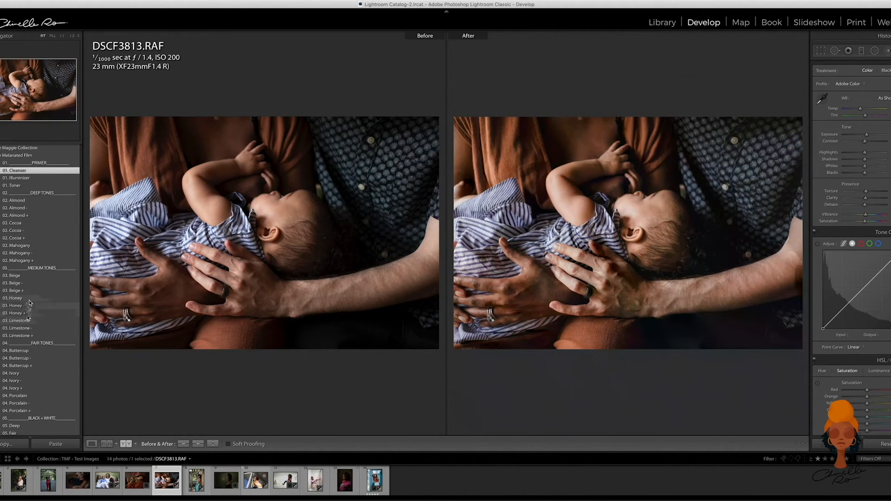
pyautogui.click(19, 314)
# - Cool the temperature of the sleeping-baby photo slightly and lower its exposure a little
pyautogui.click(860, 110)
pyautogui.moveTo(860, 110); pyautogui.dragTo(859, 111)
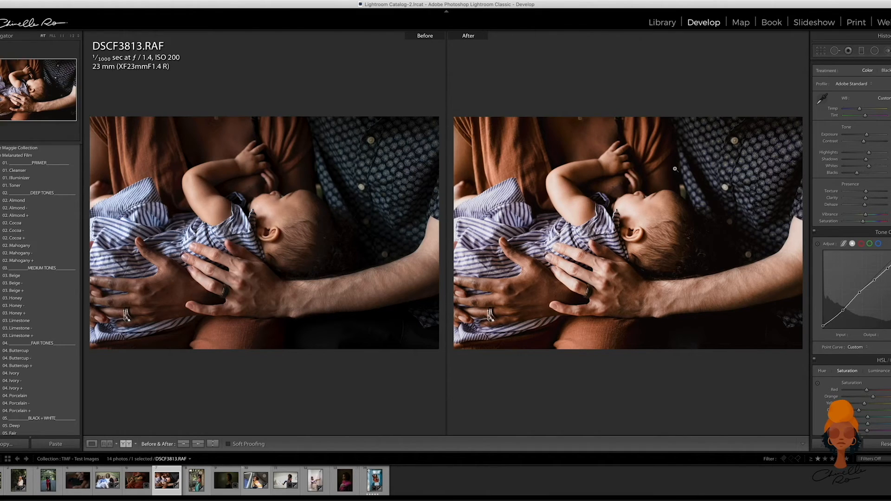
pyautogui.moveTo(867, 135); pyautogui.dragTo(867, 135)
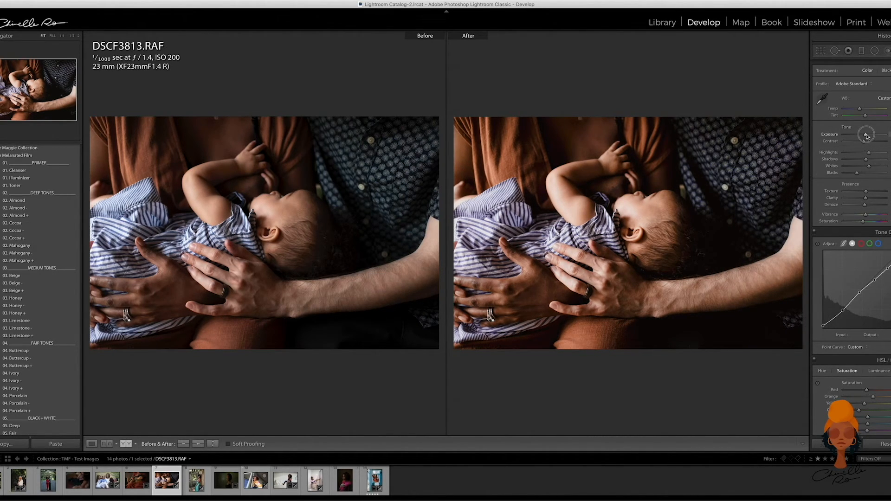
pyautogui.moveTo(866, 135); pyautogui.dragTo(865, 135)
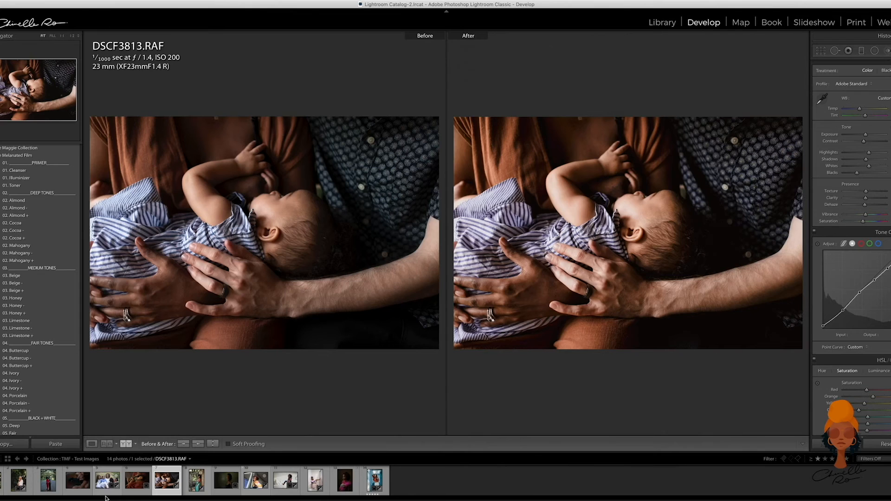
# - Open DSCF6958.raf, the newborn in the bath, and apply the Illuminizer and Buttercup + presets
pyautogui.click(80, 482)
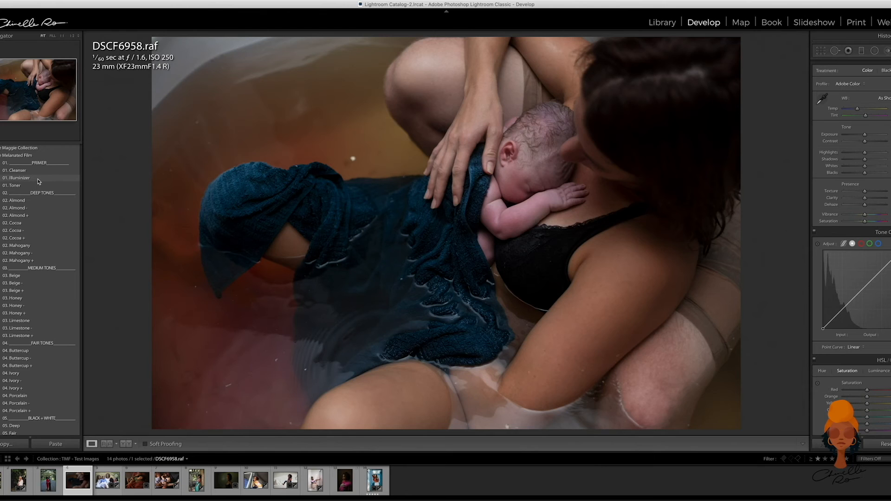
pyautogui.click(38, 179)
pyautogui.scroll(-2, 38, 383)
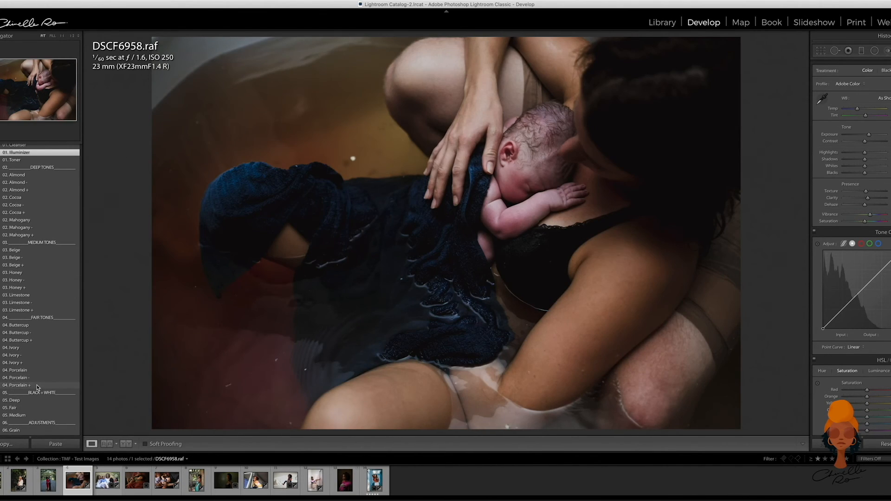
pyautogui.click(38, 340)
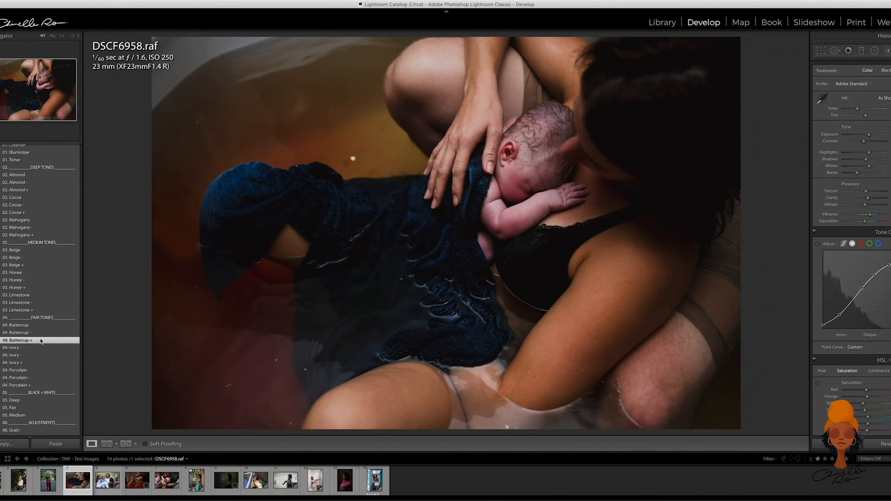
# - Add the Sharpen adjustment preset to the newborn bath photo
pyautogui.scroll(-2, 40, 341)
pyautogui.scroll(-5, 40, 337)
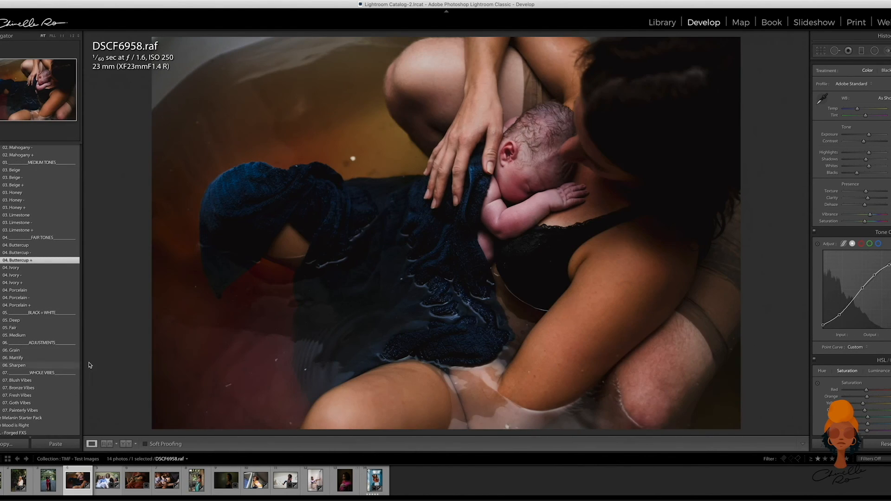
pyautogui.click(45, 365)
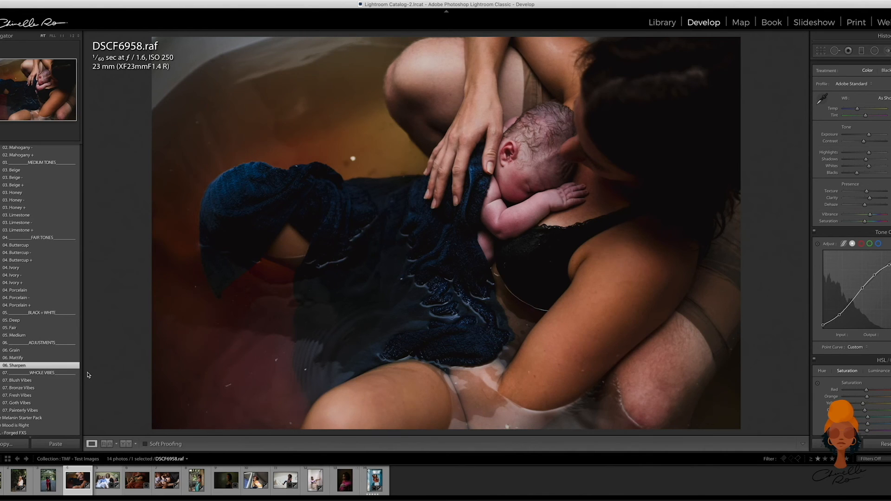